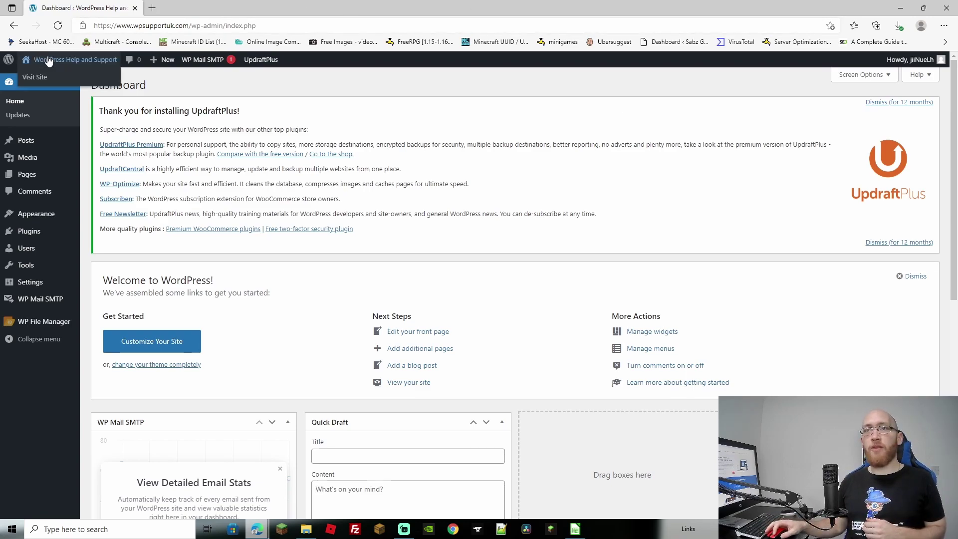
View the live site's header menu, then look at the Customizer's Menus panel
click(70, 59)
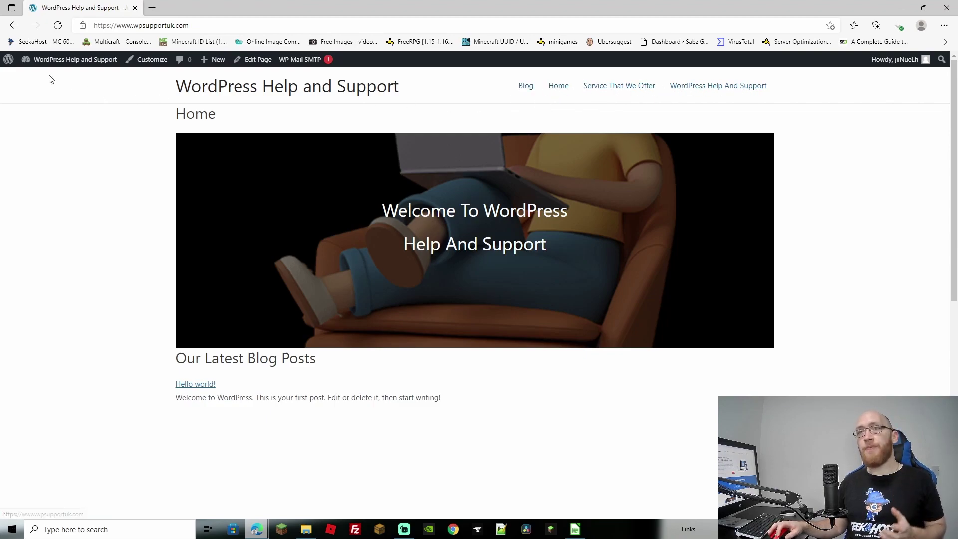
click(134, 59)
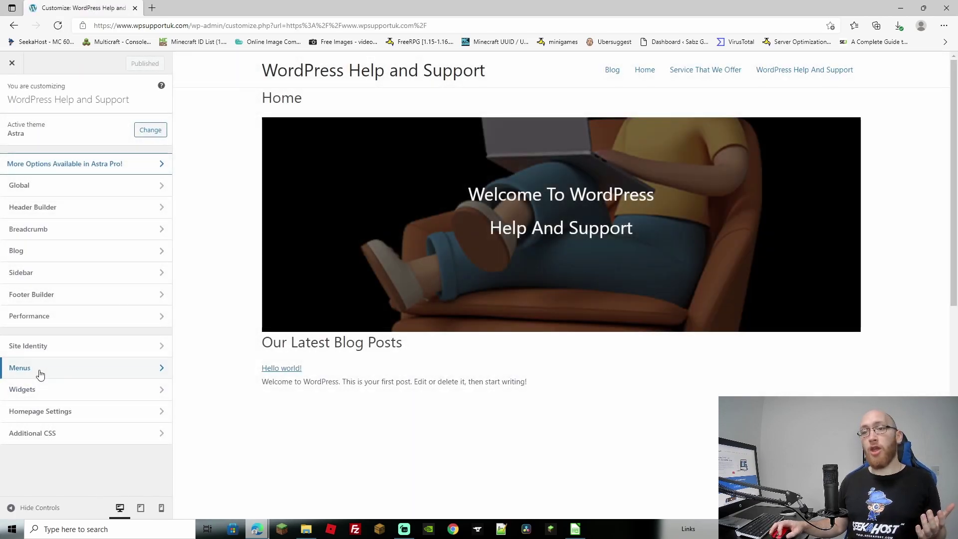
click(40, 374)
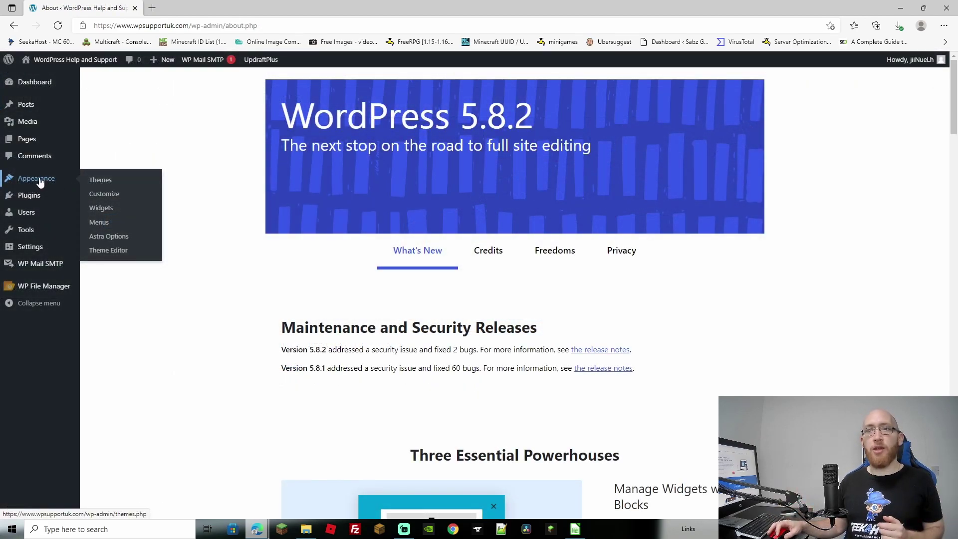
In Appearance > Menus, create a menu named menu1 assigned to the Primary Menu location
click(104, 225)
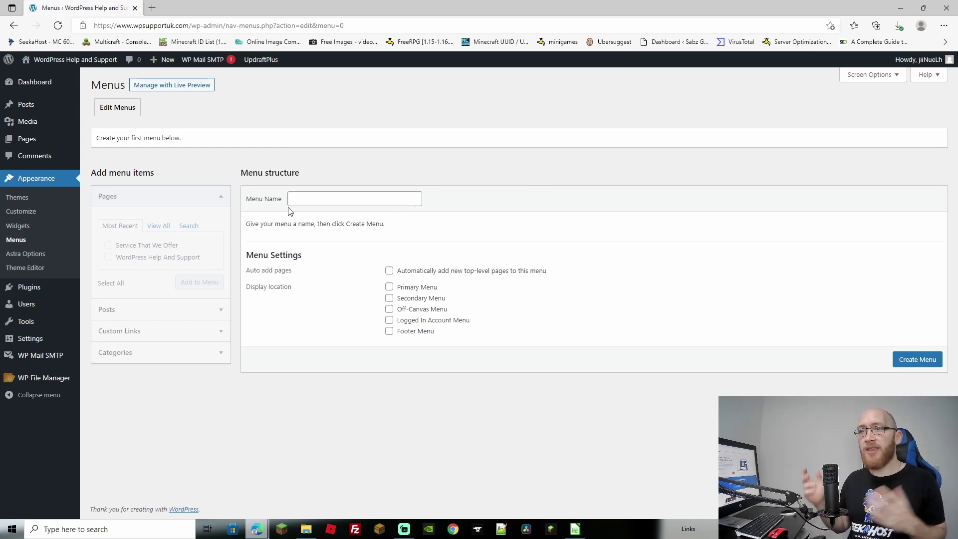
click(338, 200)
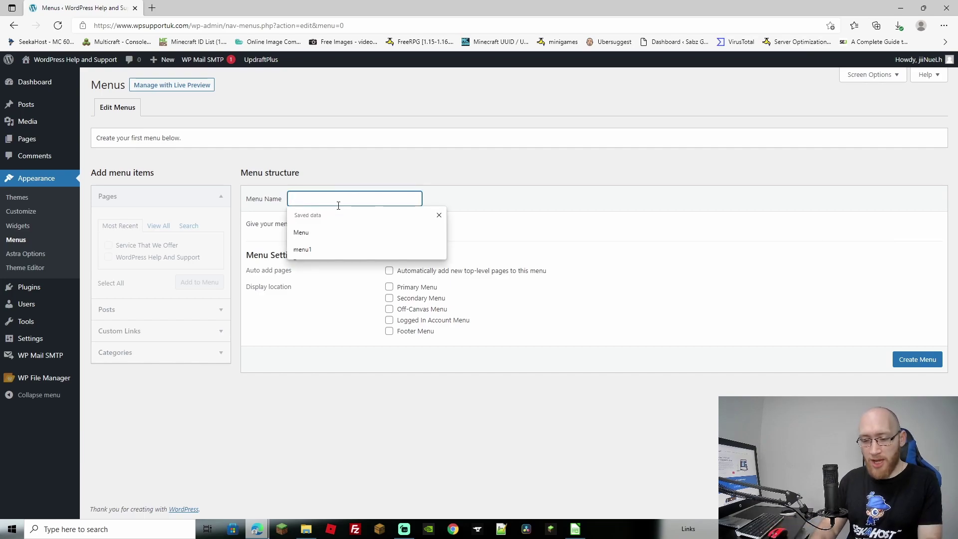
text(menu1)
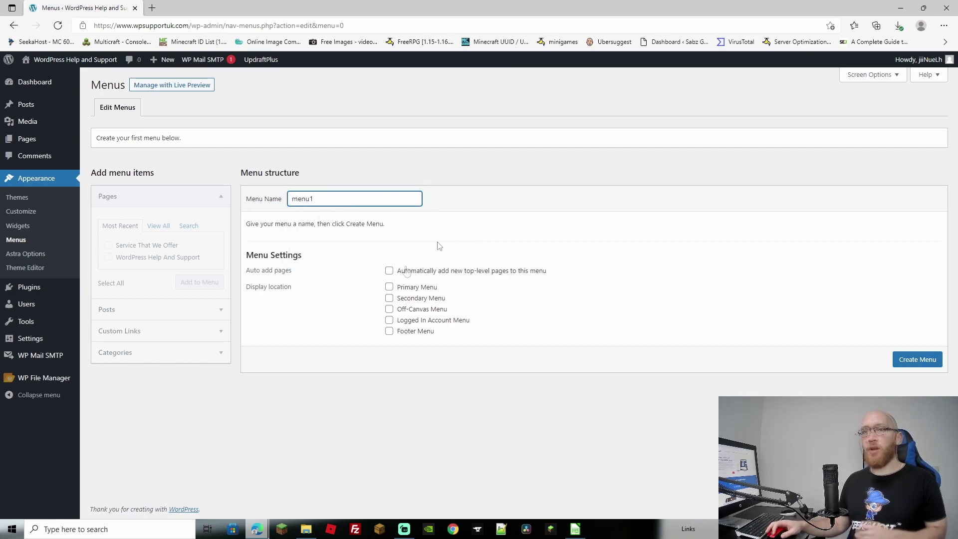
click(389, 288)
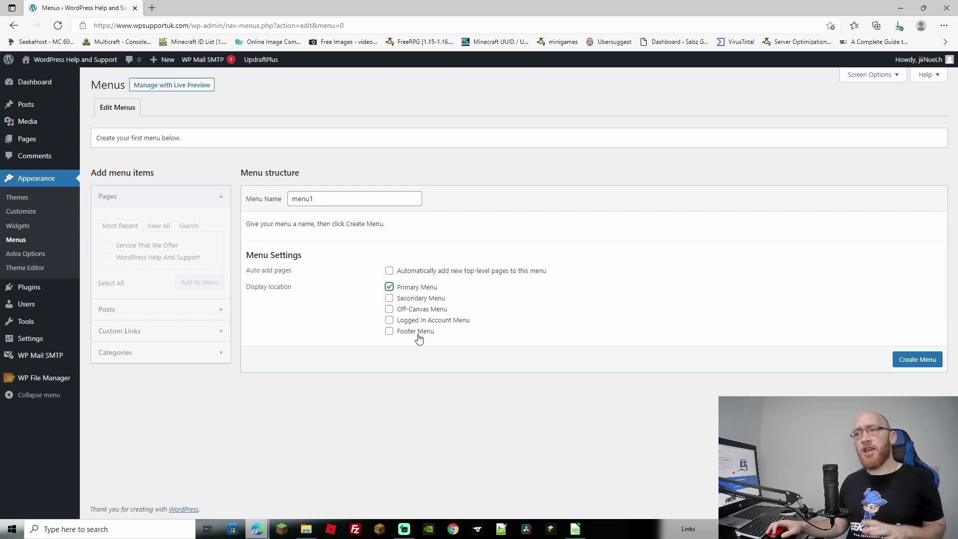
click(904, 360)
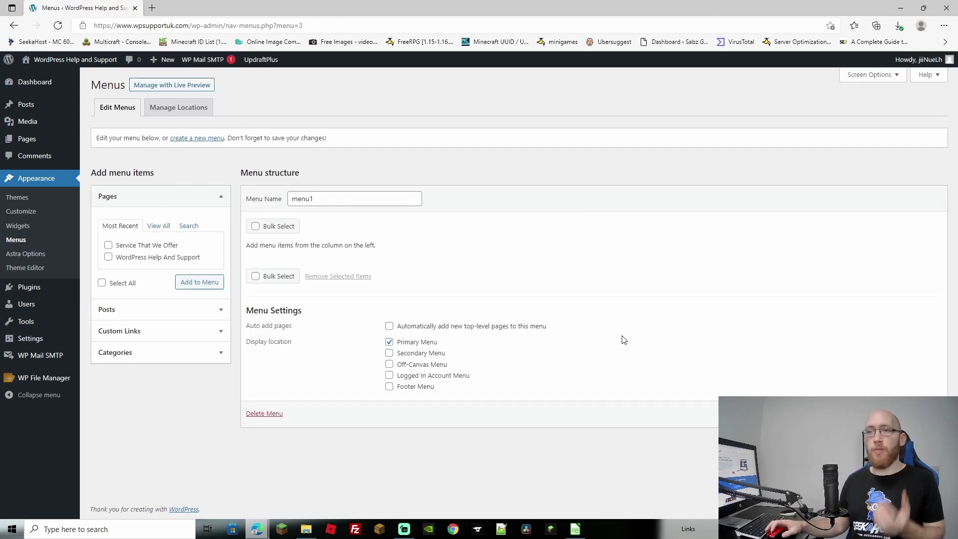
From the full Pages list, add Home, Blog, Service That We Offer and WordPress Help And Support to menu1
click(158, 225)
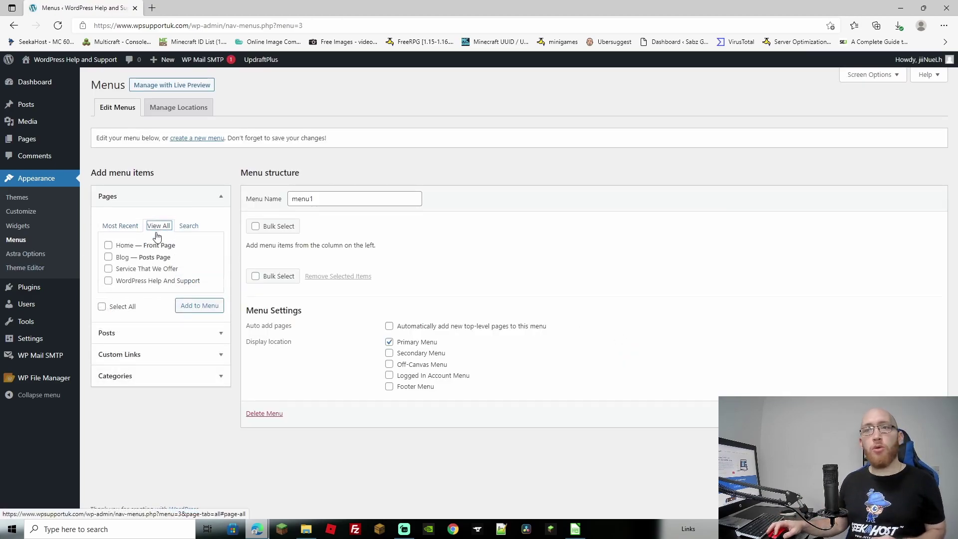
click(108, 246)
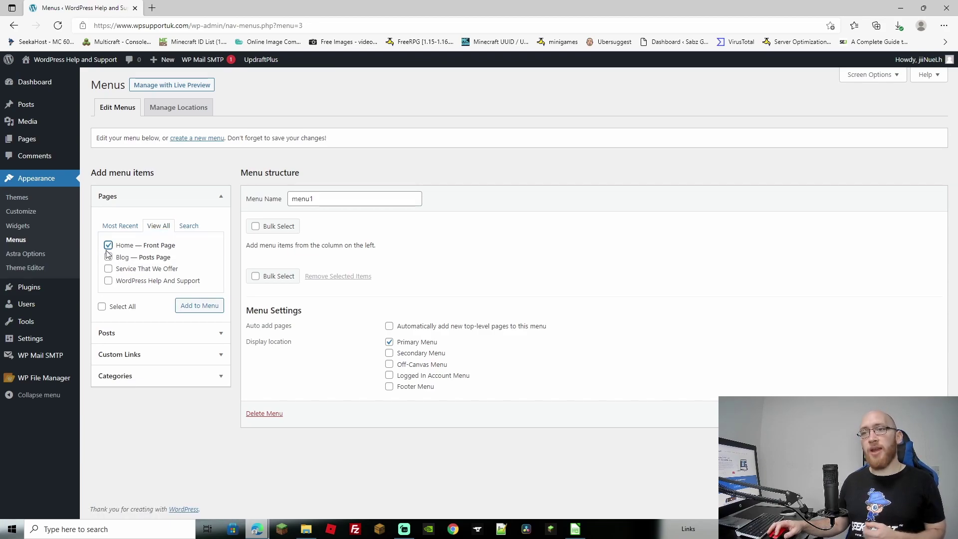
click(109, 257)
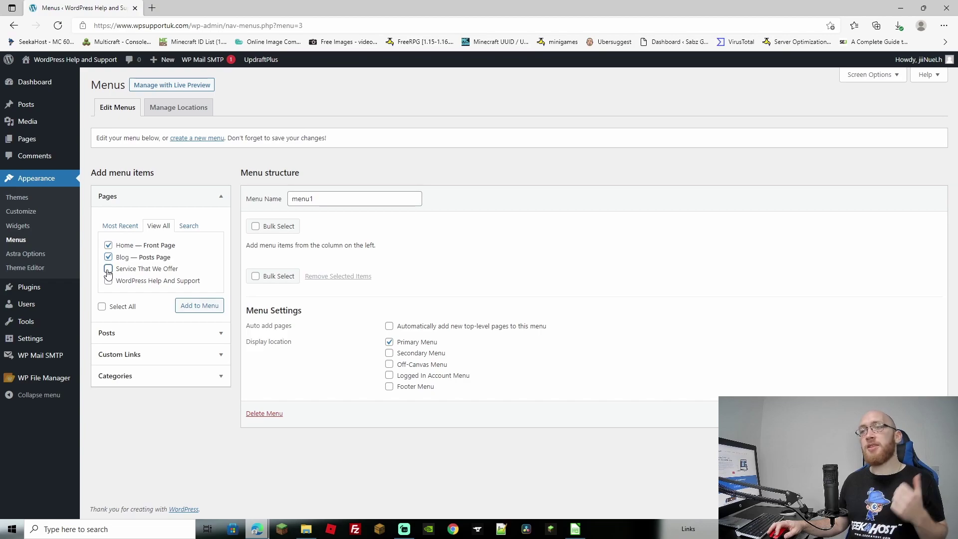
click(108, 270)
click(107, 282)
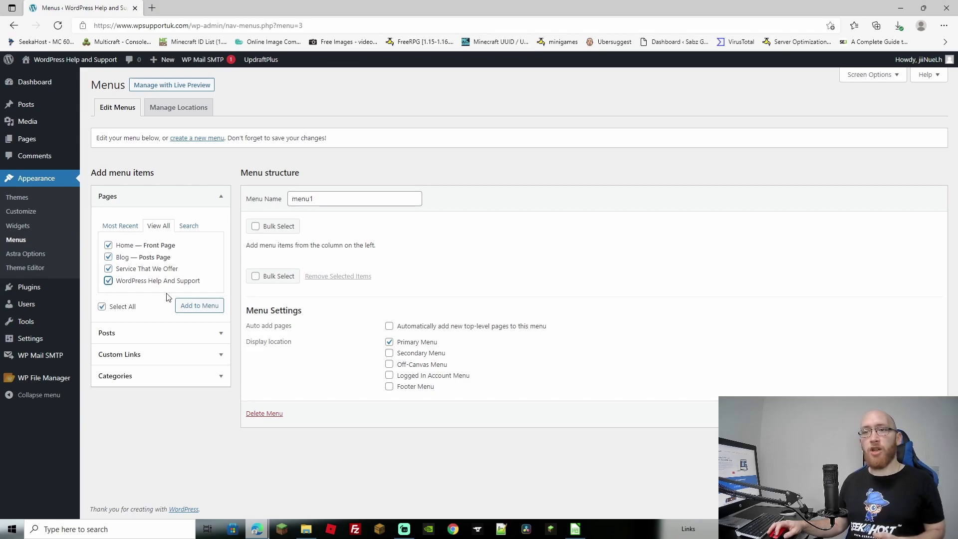
click(200, 307)
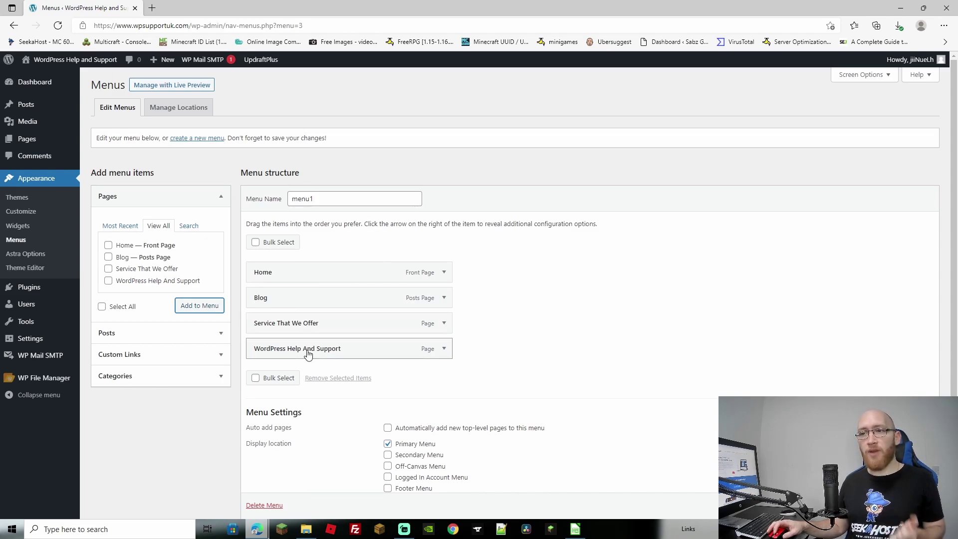
Move WordPress Help And Support above Service That We Offer, then expand the Posts and Categories boxes
mouse_move(292, 349)
mouse_down()
mouse_move(288, 319)
mouse_move(289, 336)
mouse_move(323, 351)
mouse_move(305, 349)
mouse_up()
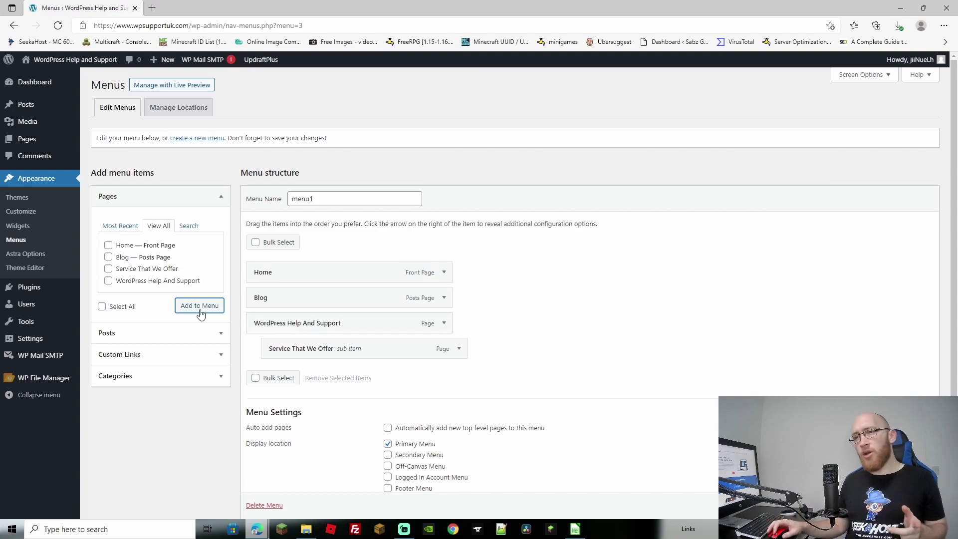
click(175, 333)
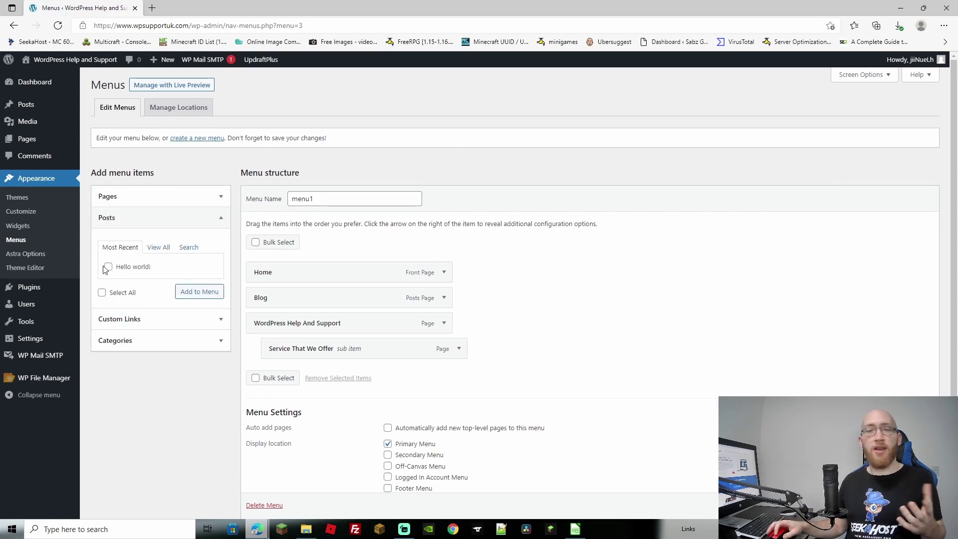
click(126, 343)
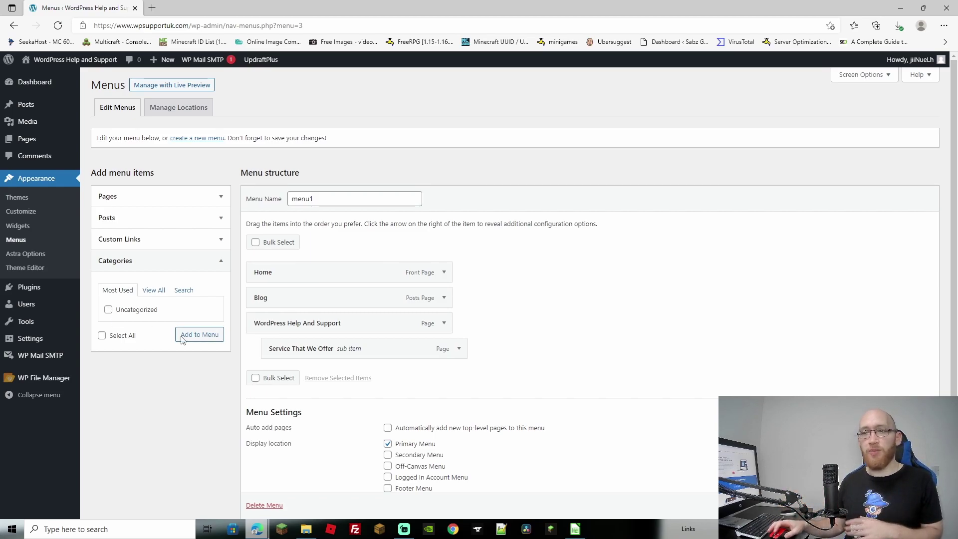
scroll(544, 359, down, 1)
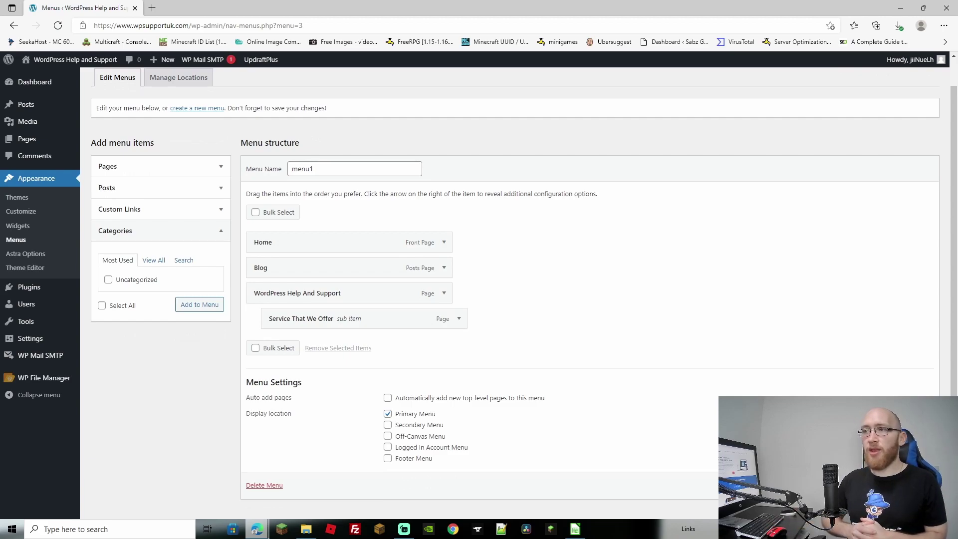
Save menu1 and, in the live preview, visit Service That We Offer, Home and Blog
key(F5)
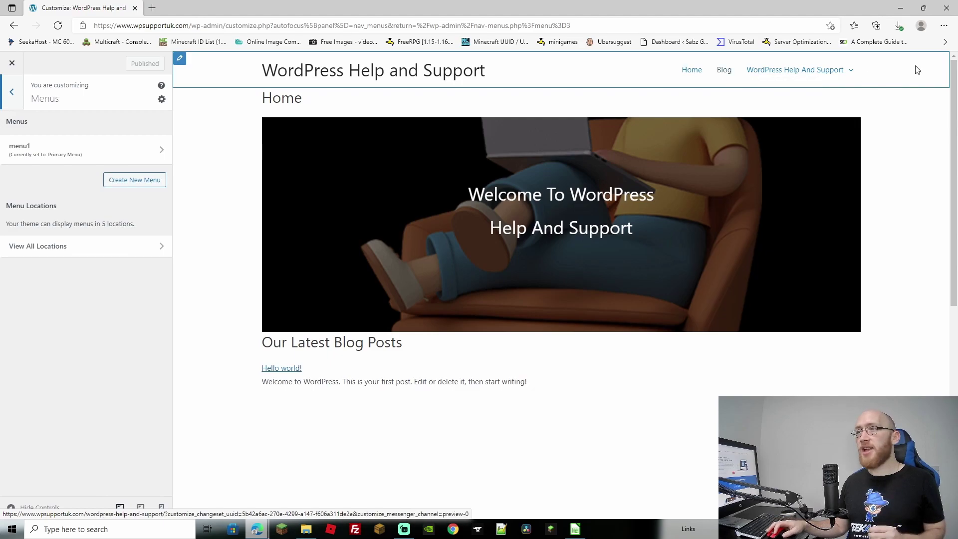
mouse_move(827, 71)
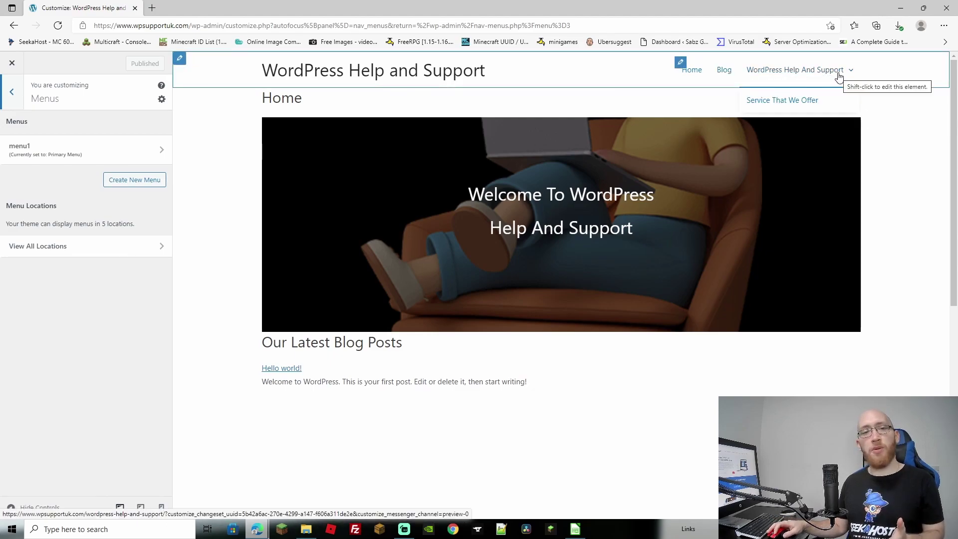
click(780, 105)
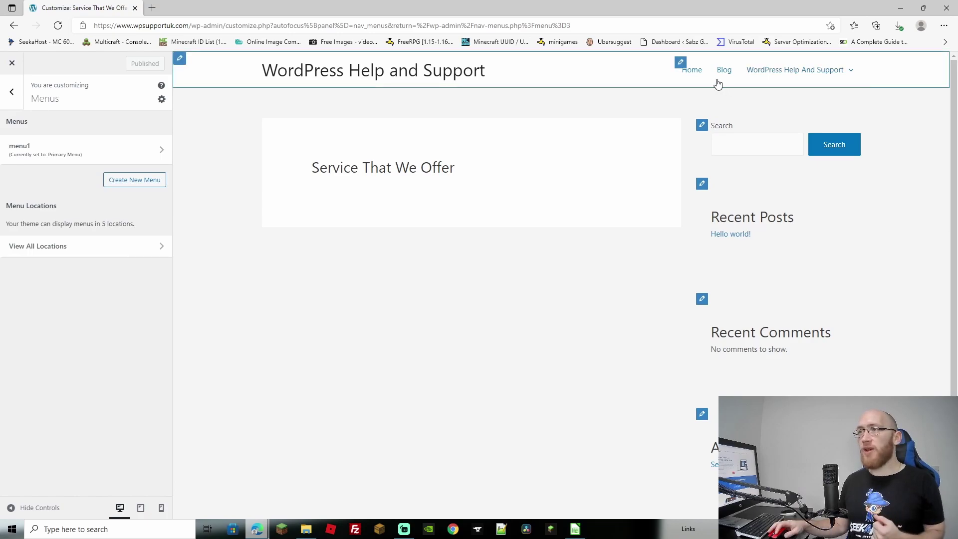
click(698, 75)
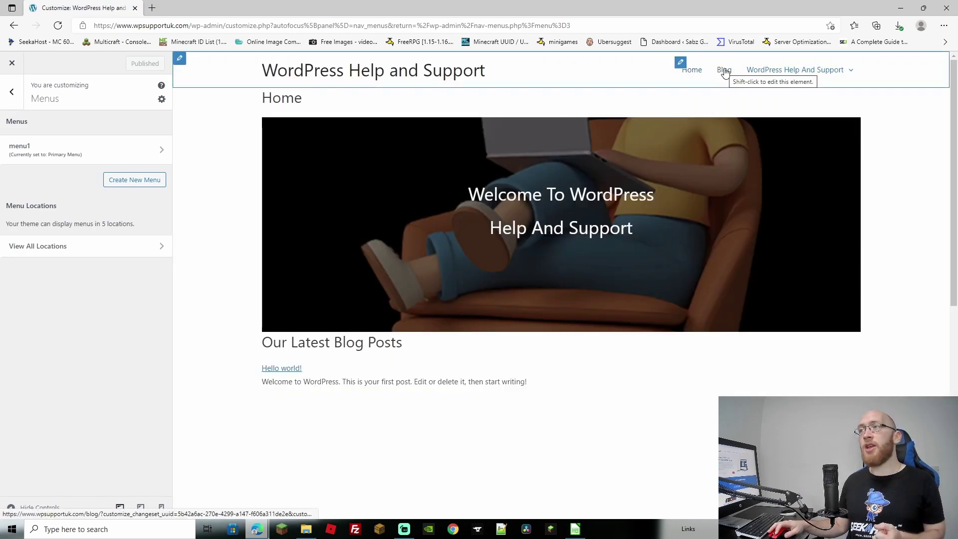
click(725, 71)
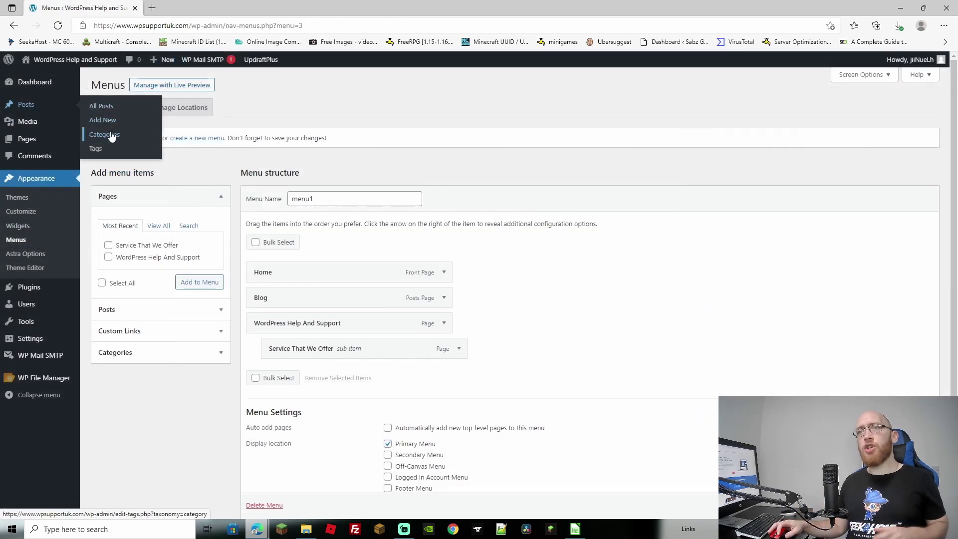
On Posts > Categories, add a Migration category with slug Migration
click(110, 134)
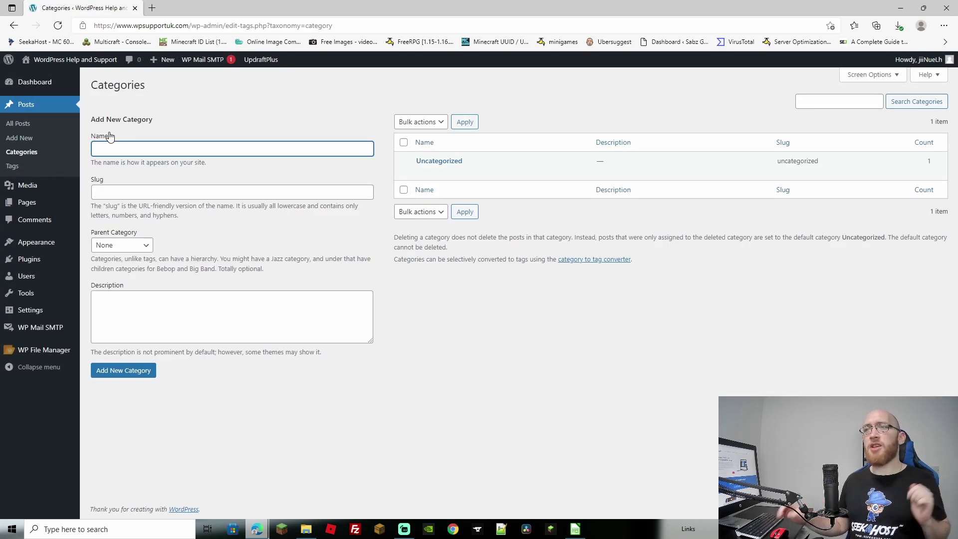
text(Migration)
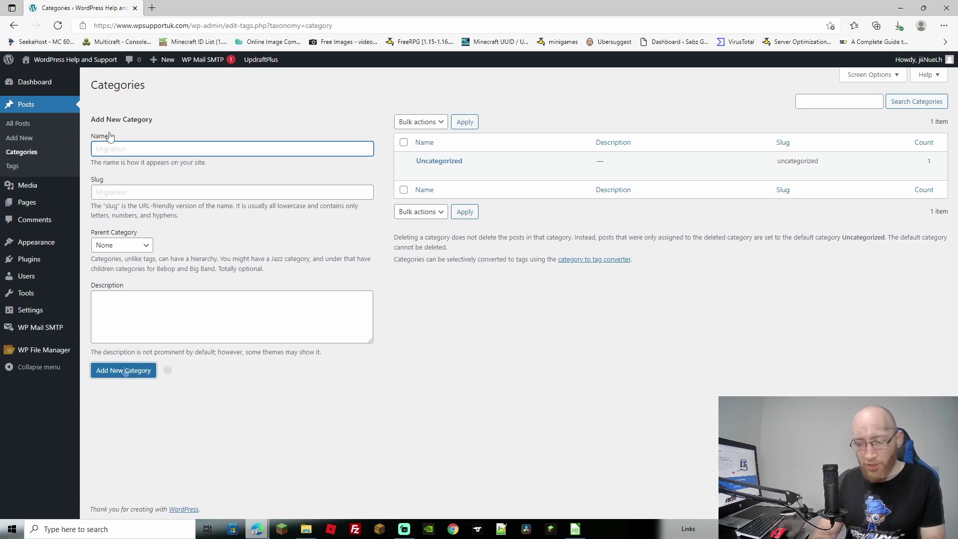
key(Tab)
text(Migration)
click(131, 370)
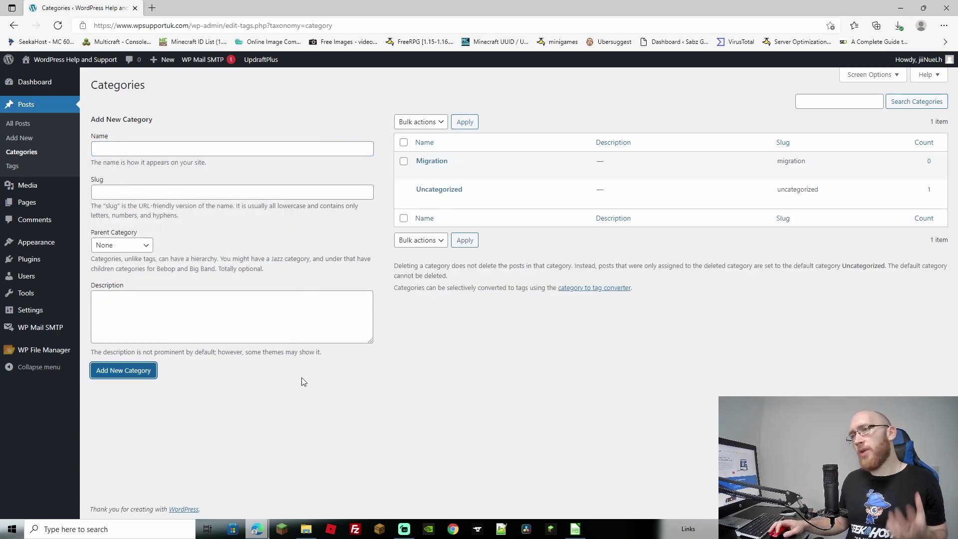
Add a Security category, copying its name into the slug field
click(141, 148)
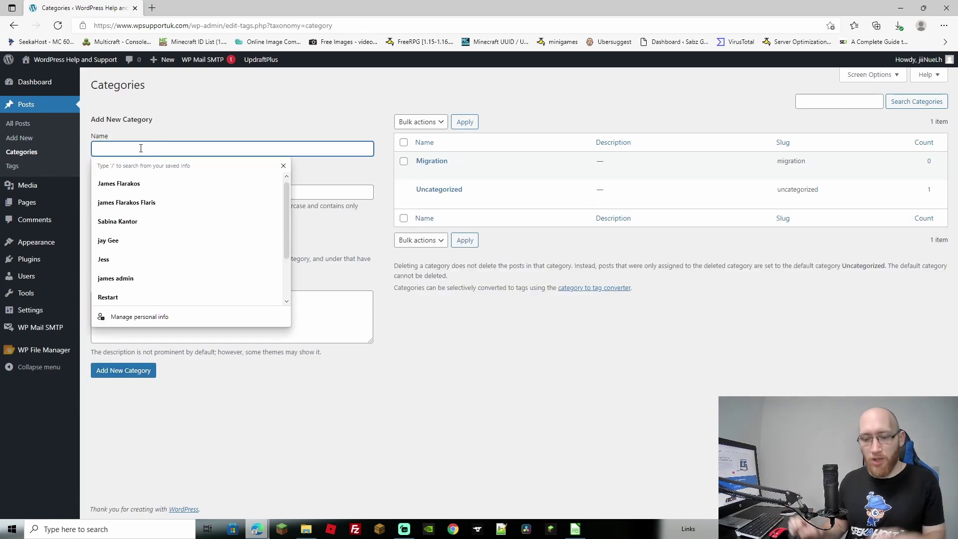
text(Security)
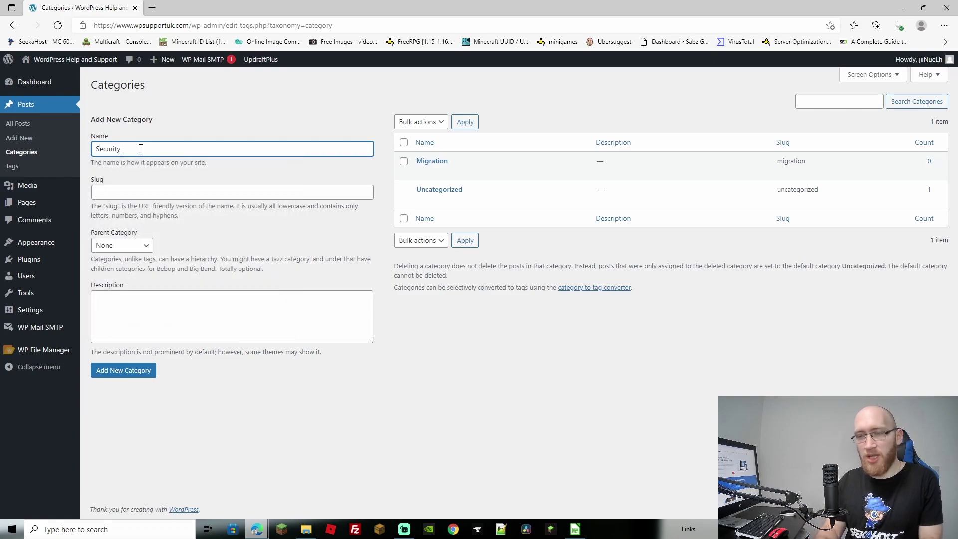
right_click(141, 148)
click(165, 273)
key(ctrl+c)
click(133, 192)
right_click(133, 192)
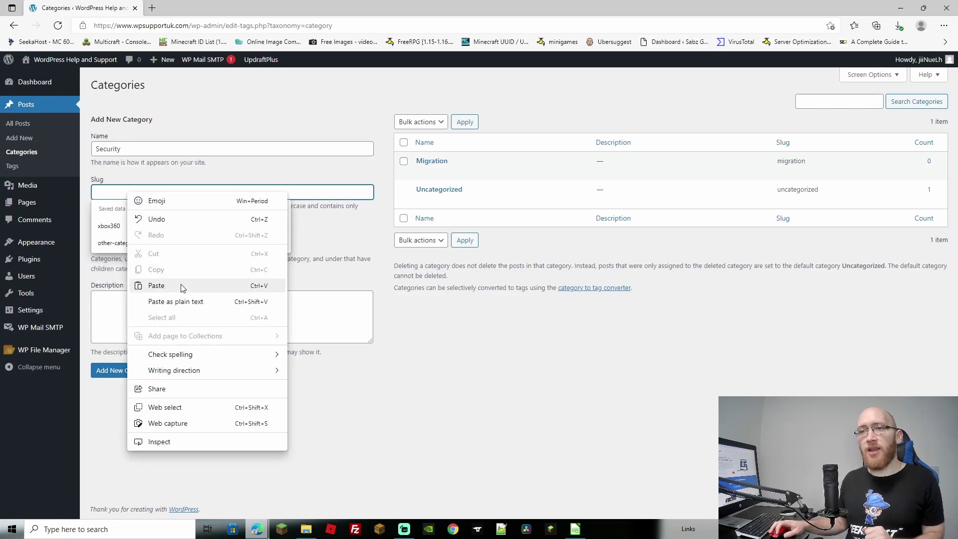
click(156, 285)
click(455, 372)
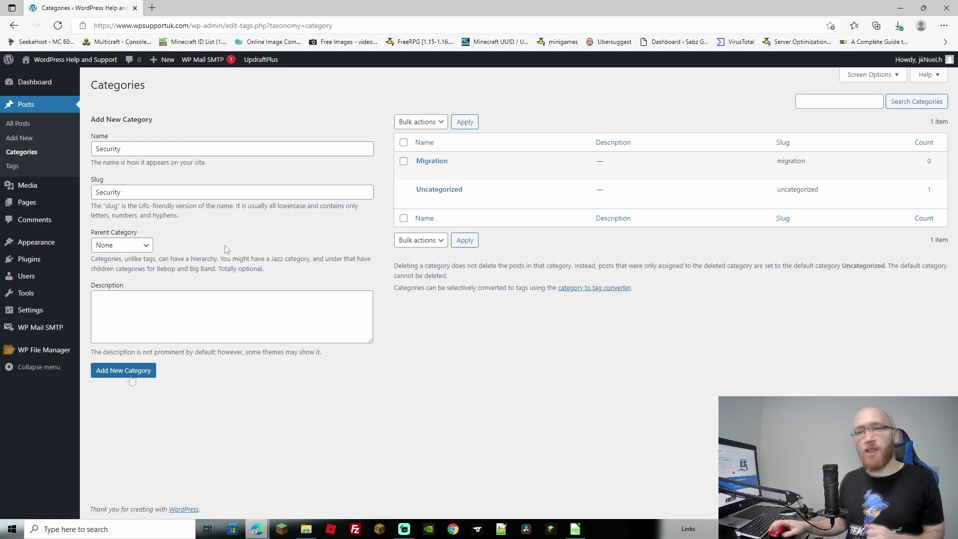
click(130, 373)
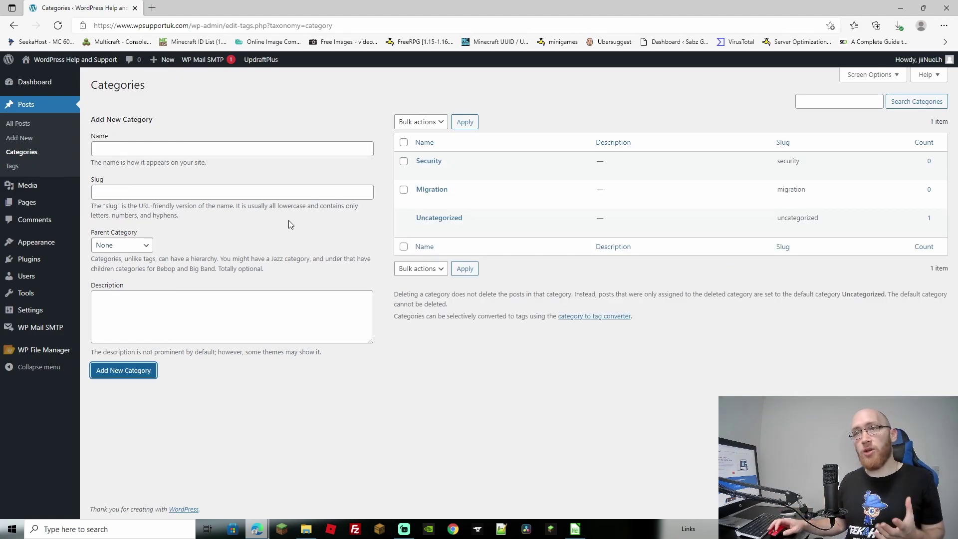
click(45, 61)
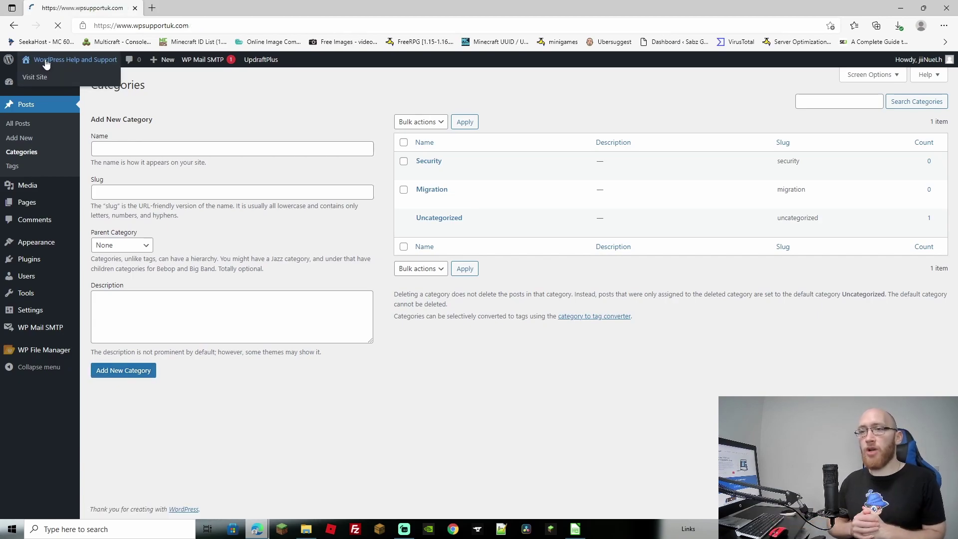
In the Customizer's Menus panel, open menu1 and show the Add Items list
mouse_move(712, 91)
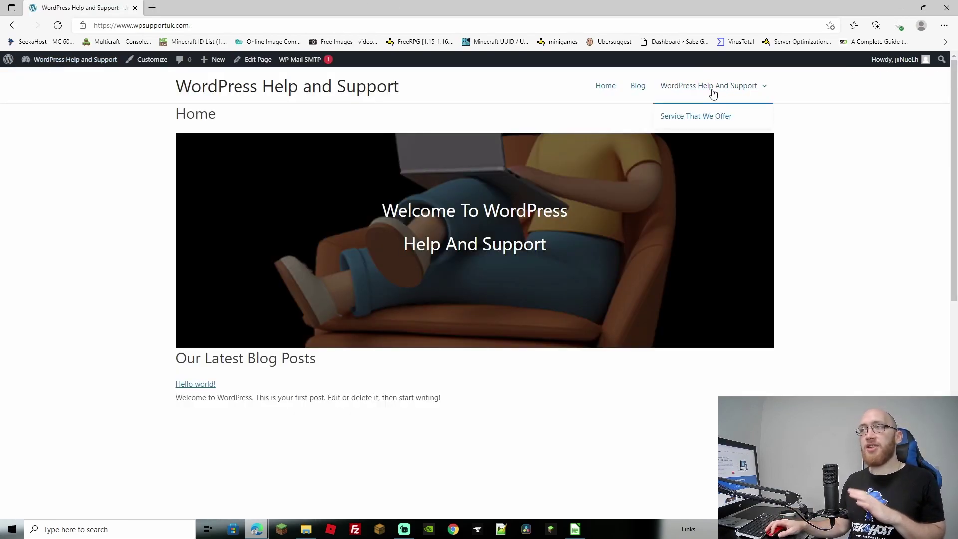
click(150, 61)
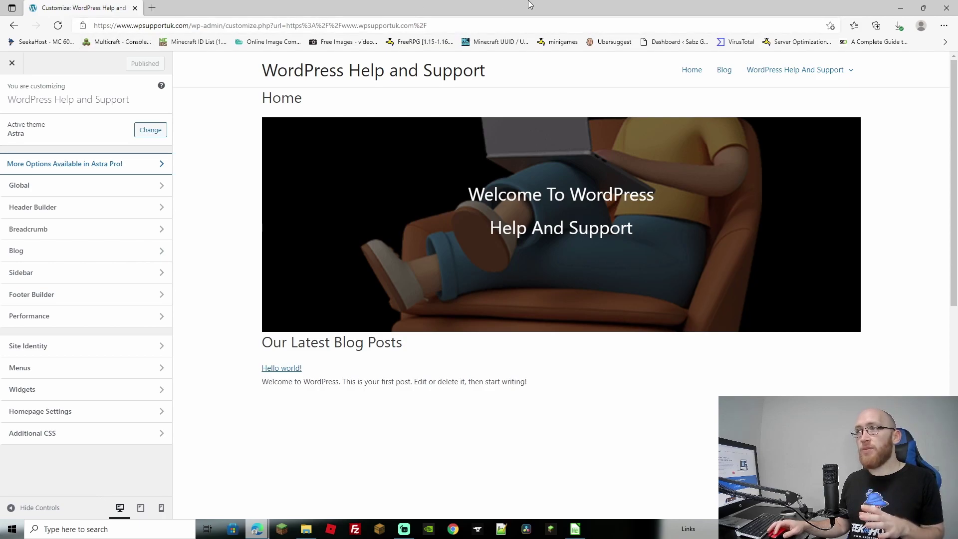
mouse_move(749, 74)
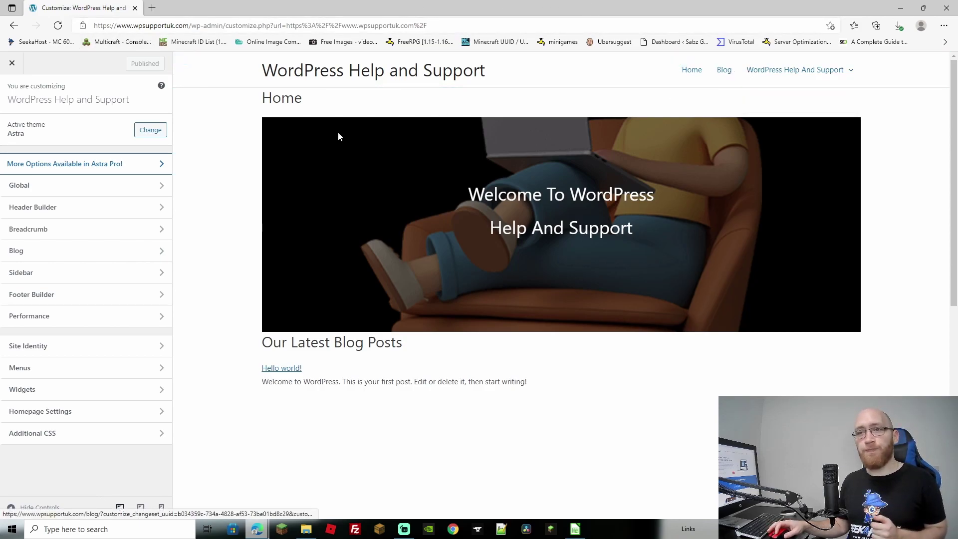
click(64, 367)
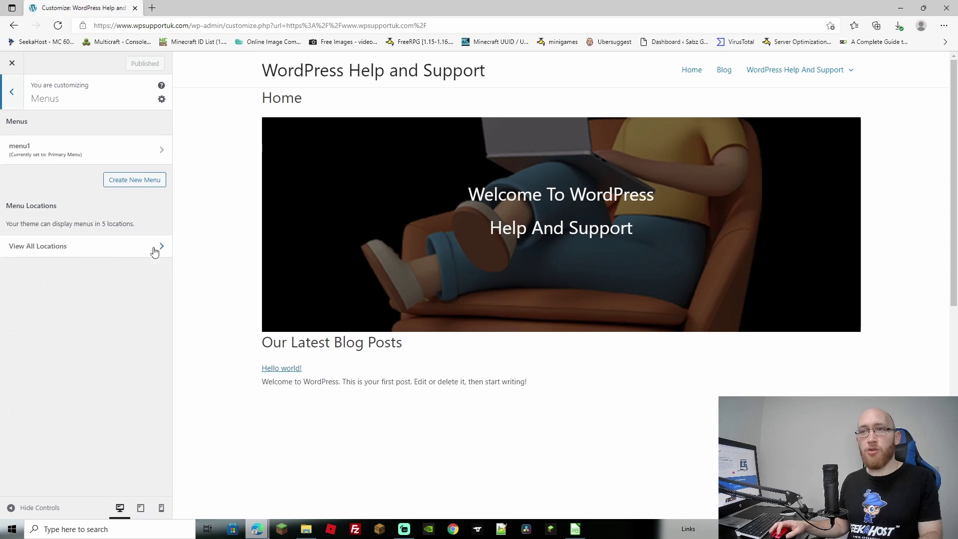
click(70, 150)
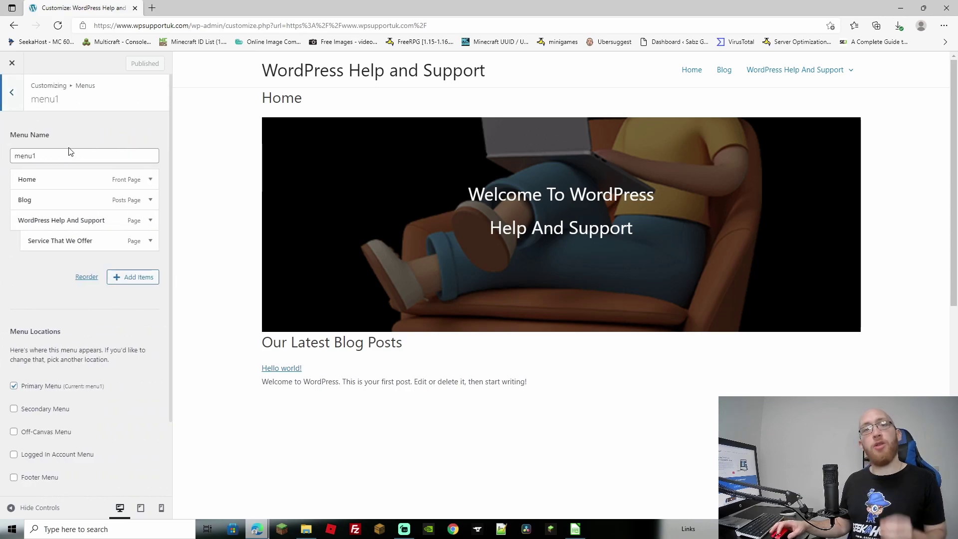
click(135, 278)
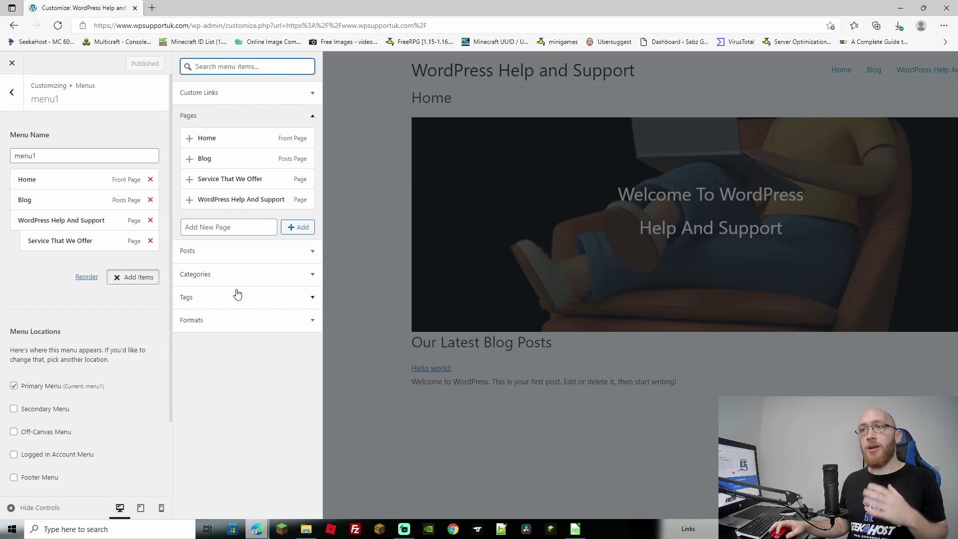
Add the Migration and Security categories to menu1 from the Add Items list
click(223, 93)
click(131, 277)
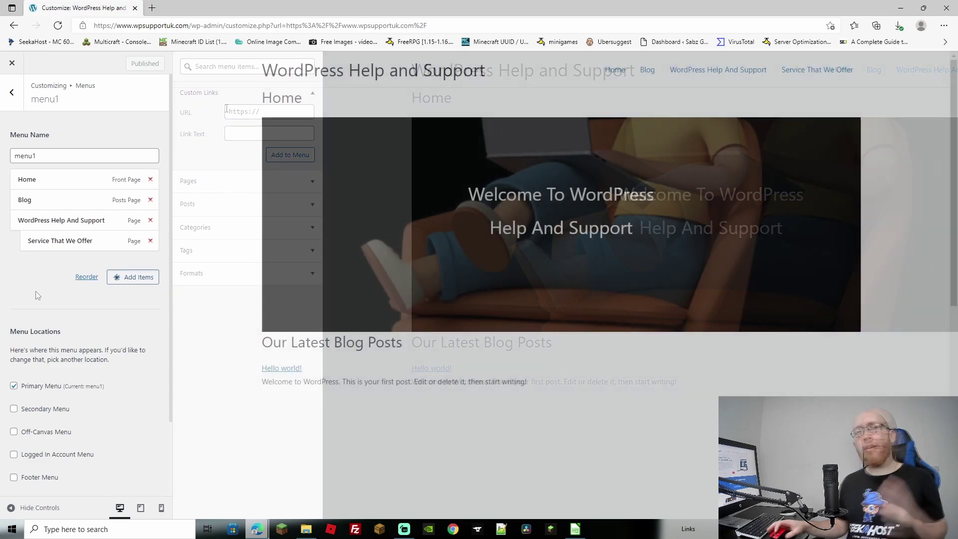
click(129, 278)
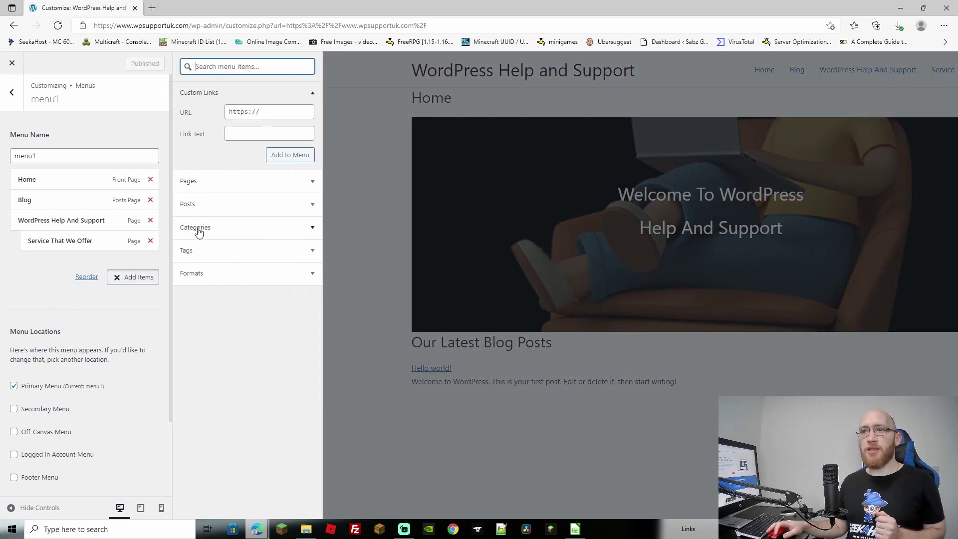
click(202, 228)
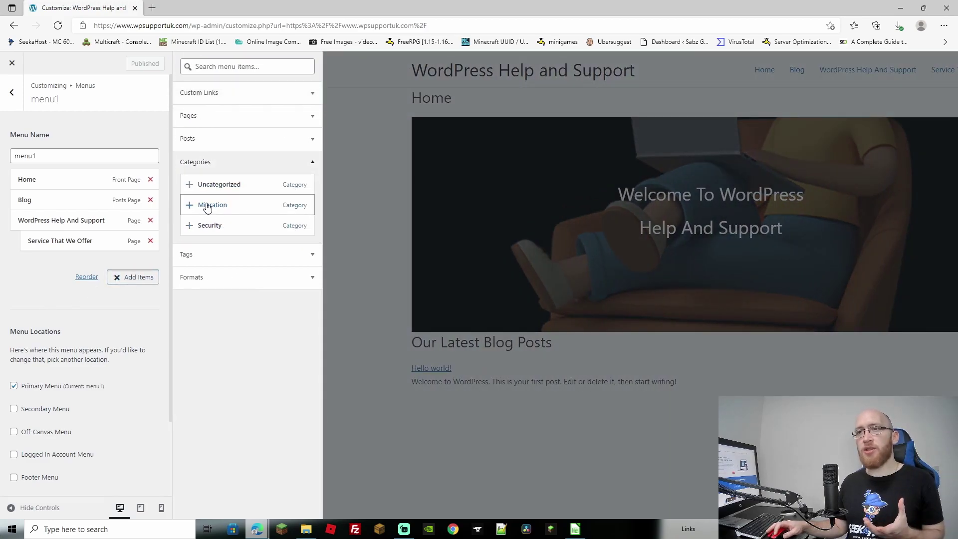
click(207, 205)
click(207, 225)
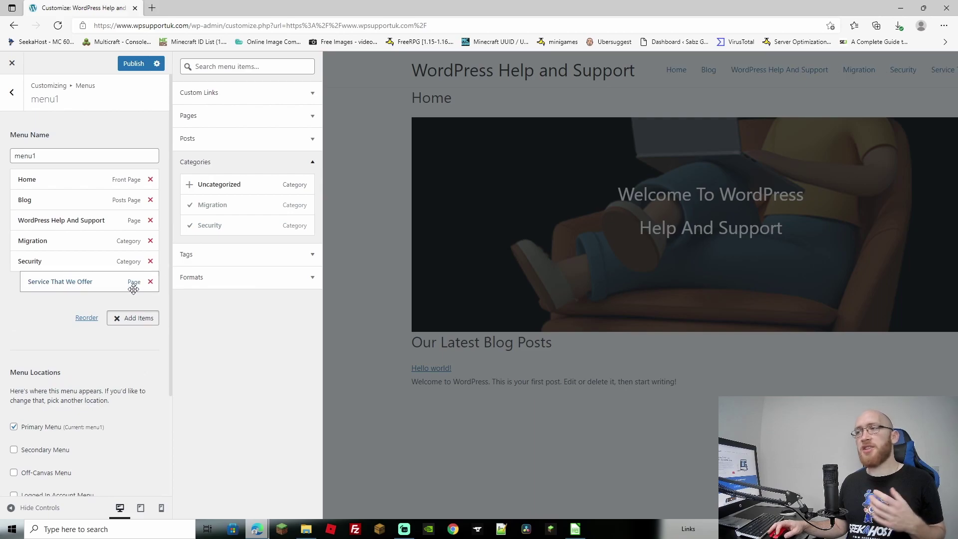
Nest Service That We Offer under WordPress Help And Support, and Migration and Security beneath it
drag(134, 289, 71, 246)
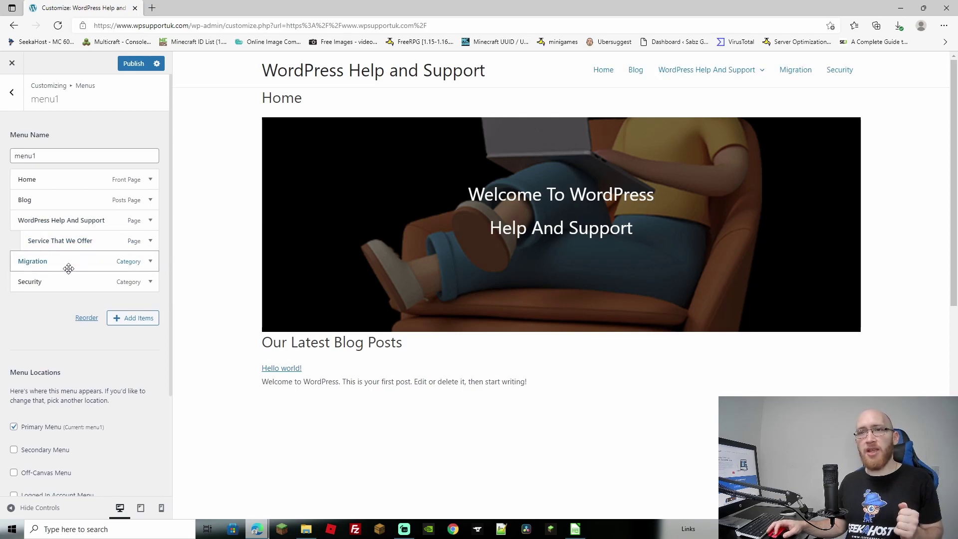
drag(68, 269, 88, 269)
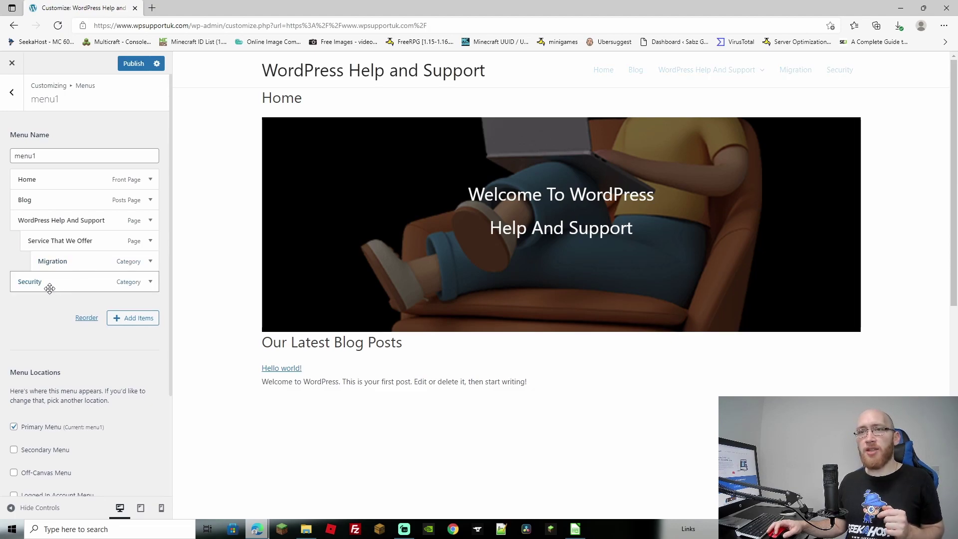
mouse_move(51, 285)
mouse_down()
mouse_move(60, 282)
mouse_move(48, 299)
mouse_move(57, 284)
mouse_up()
Publish menu1, put Security beside Migration under Service That We Offer, and preview the Security page
click(133, 64)
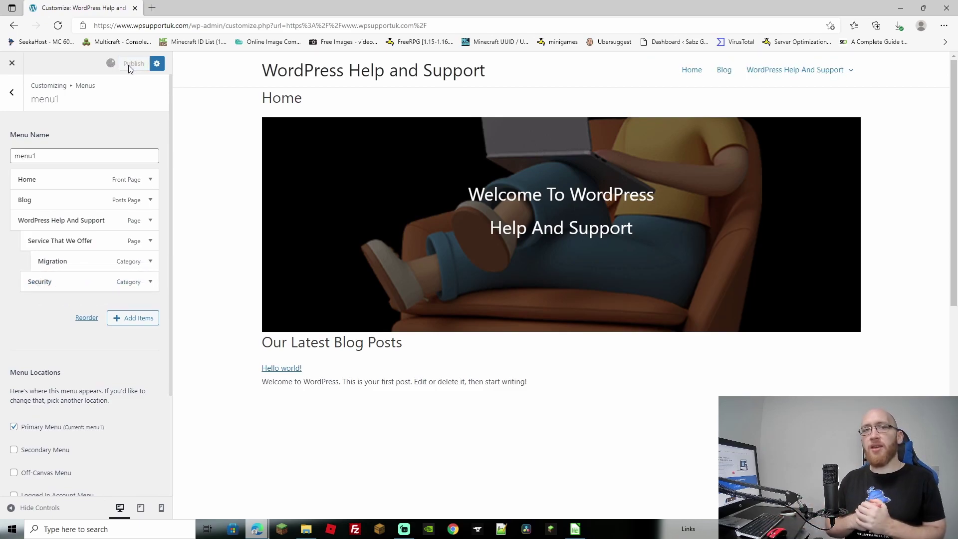
mouse_move(798, 72)
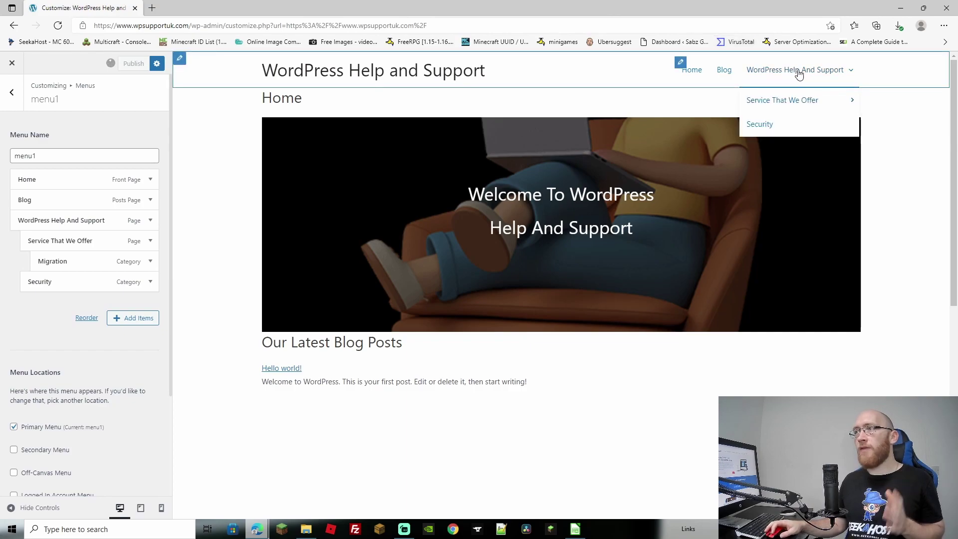
mouse_move(803, 103)
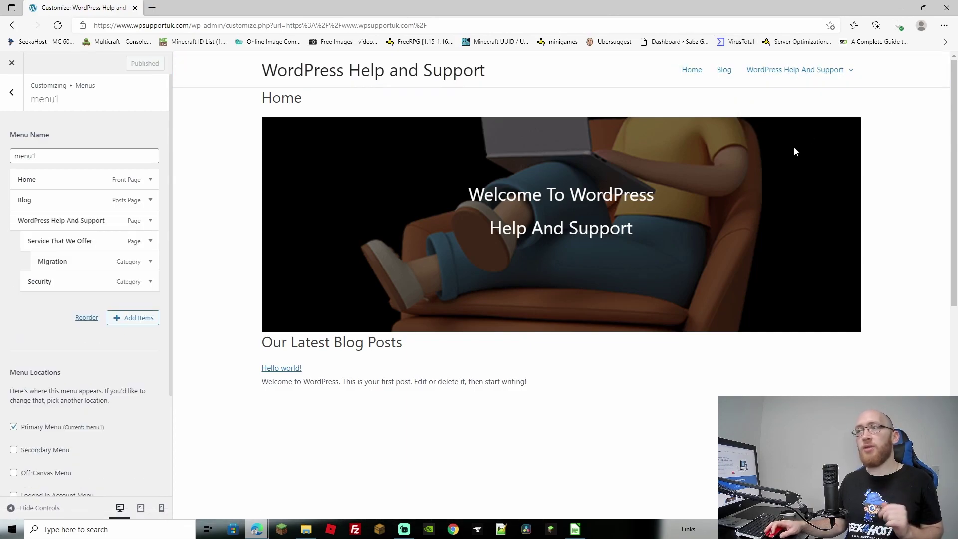
drag(34, 291, 63, 272)
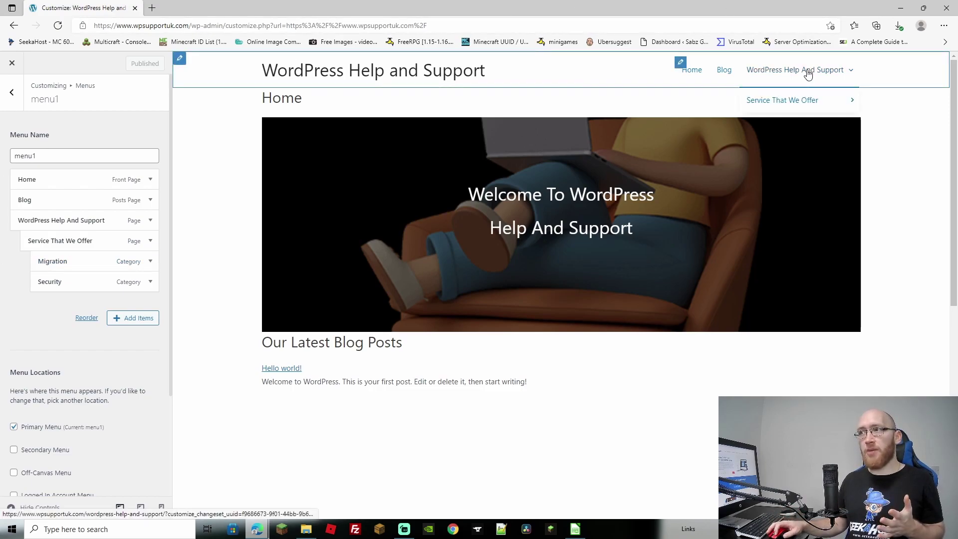
mouse_move(808, 97)
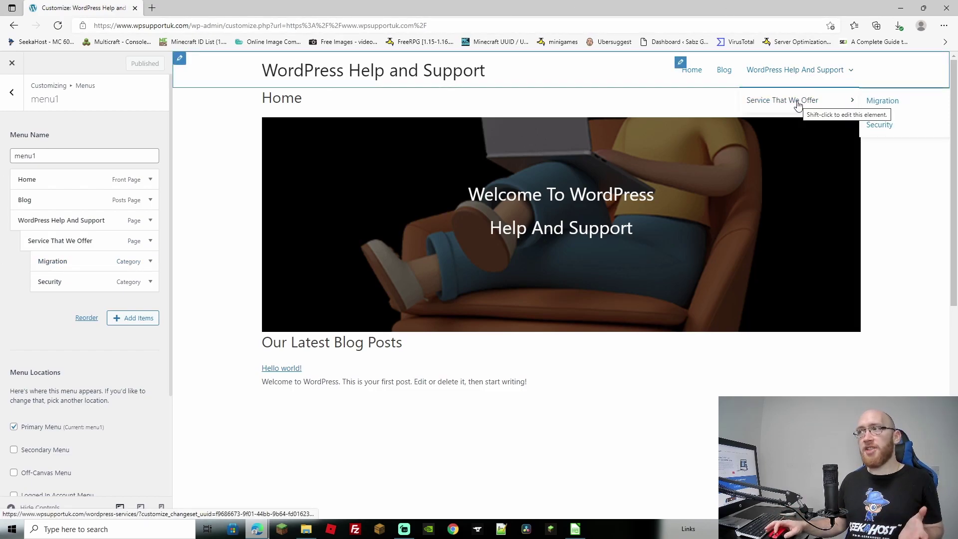
click(881, 127)
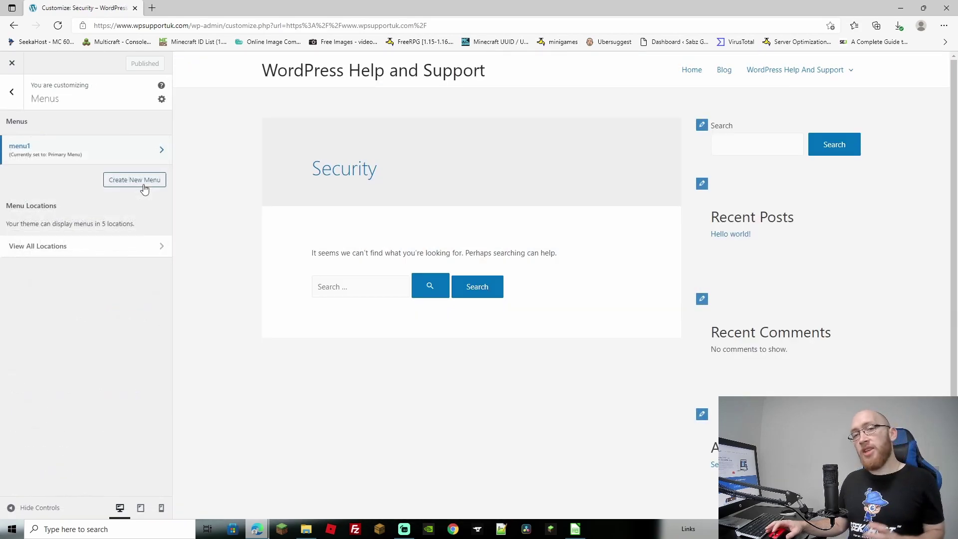
Create menu2 for the Secondary Menu location with Migration and Security, and publish it
click(135, 178)
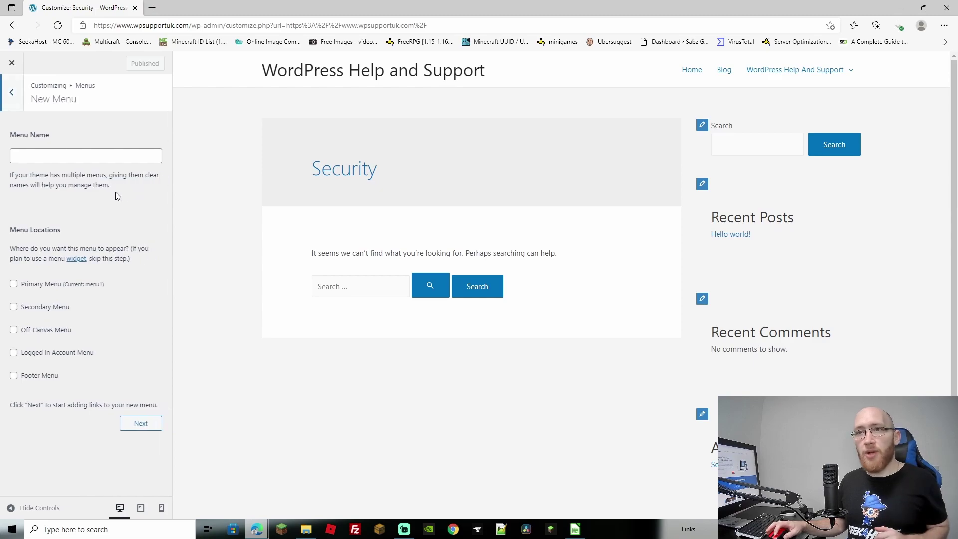
click(58, 158)
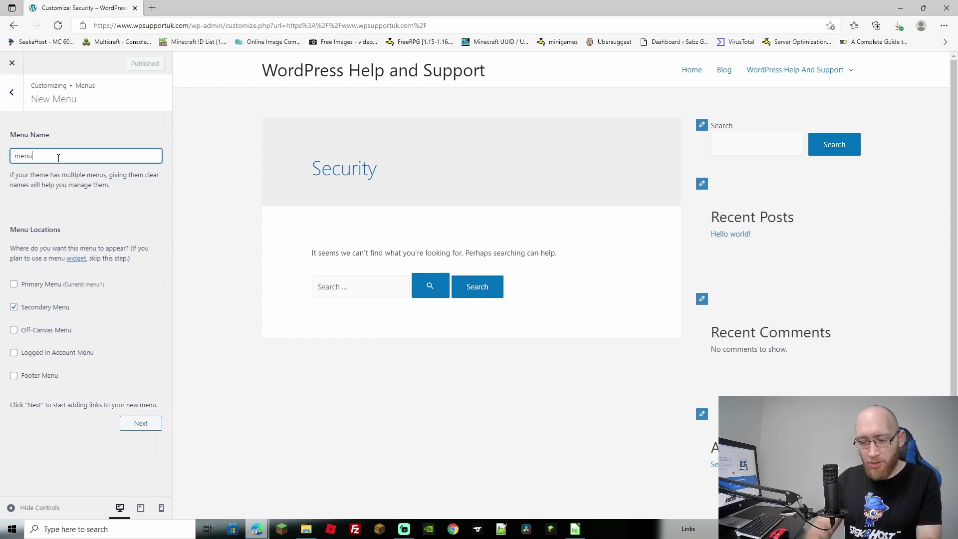
click(141, 423)
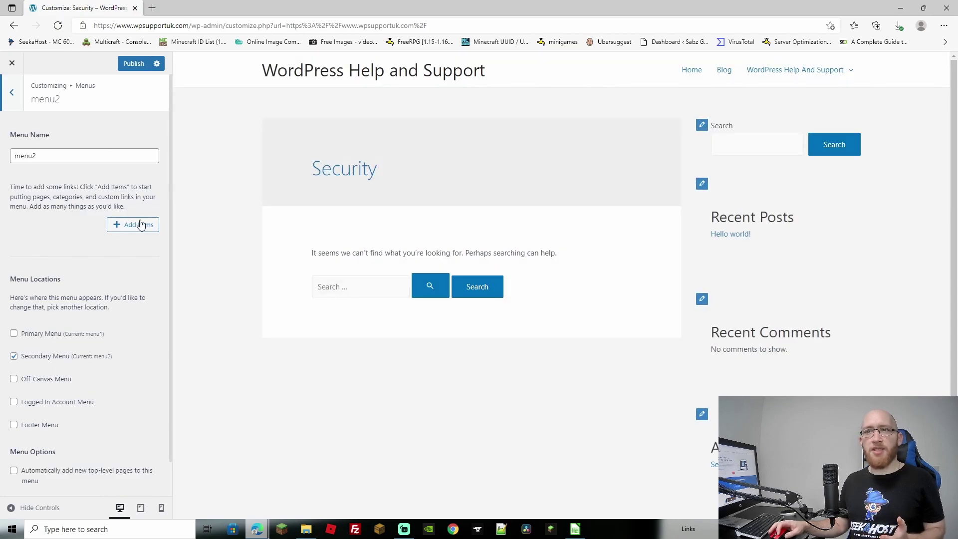
click(132, 220)
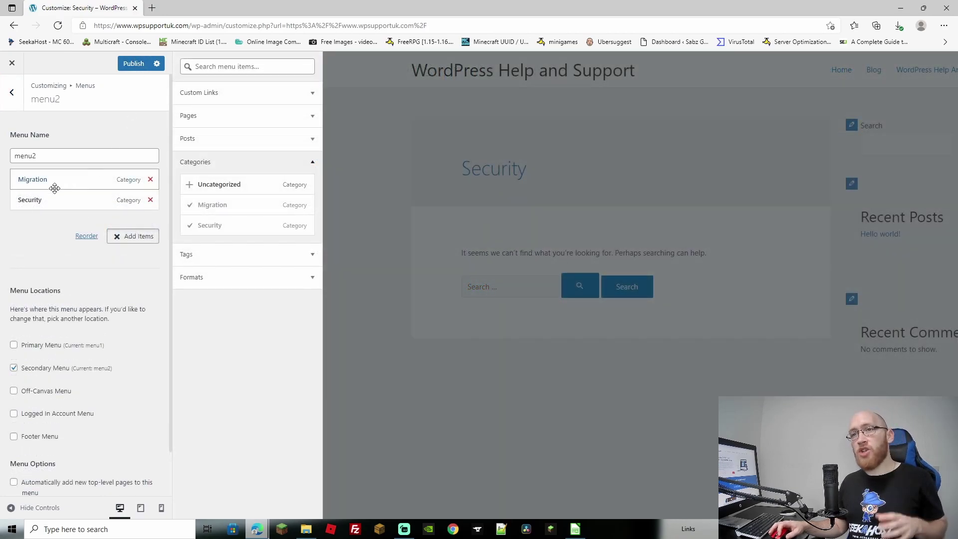
click(39, 242)
click(134, 64)
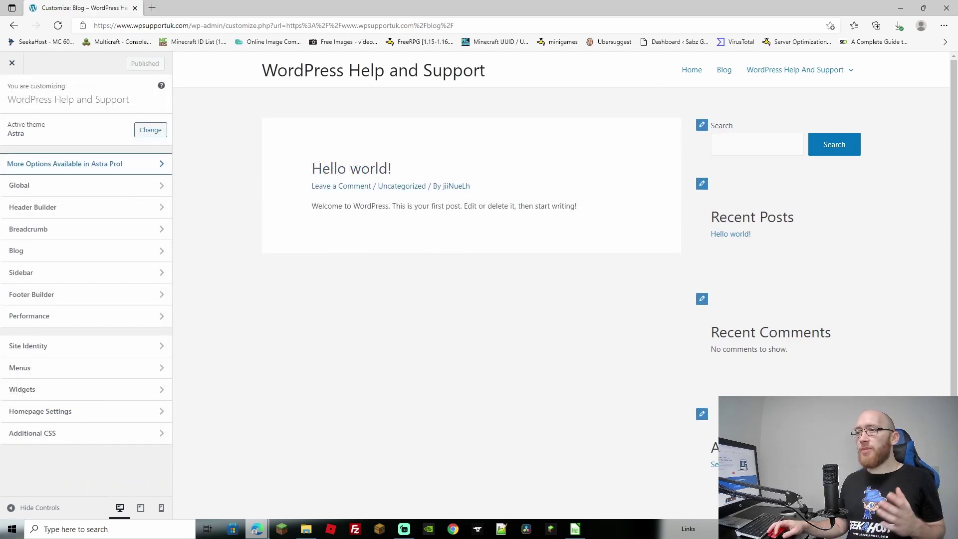
Add a Navigation Menu block to the Main Sidebar widget area
click(28, 389)
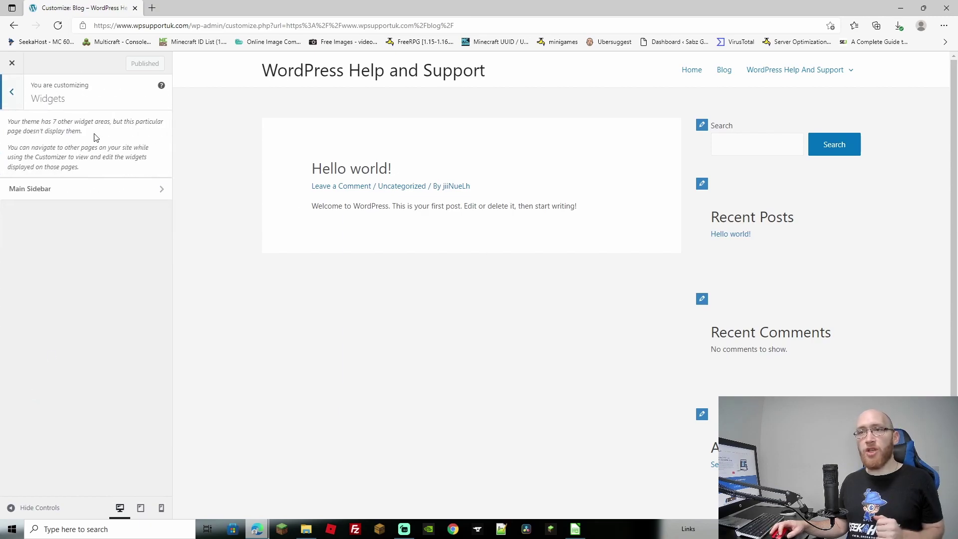
click(129, 195)
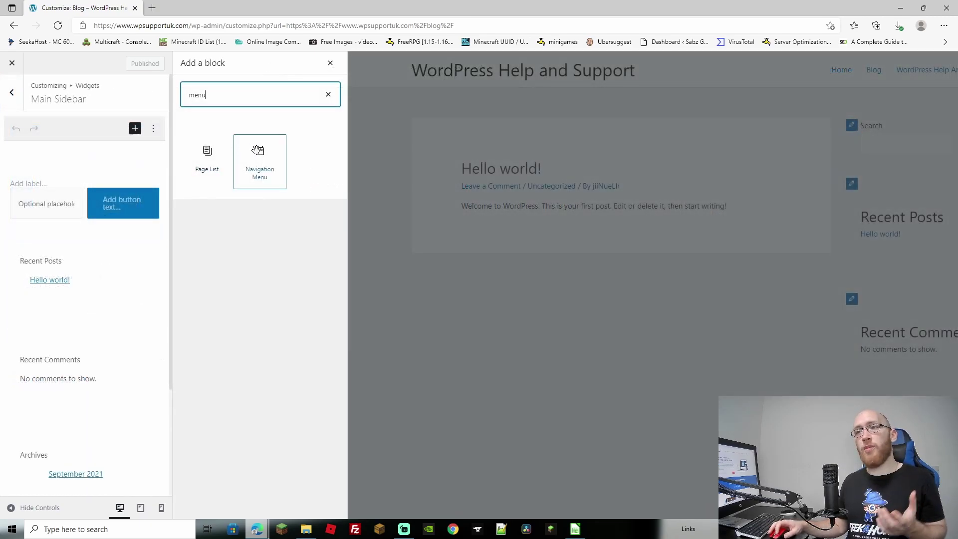
click(259, 155)
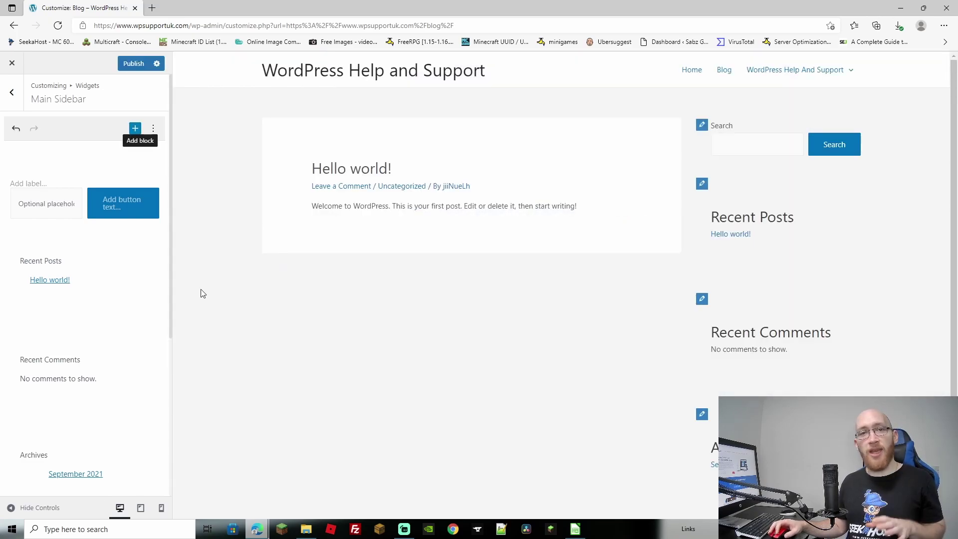
Title the navigation widget 'Menu 2' and set it to display menu2
click(59, 421)
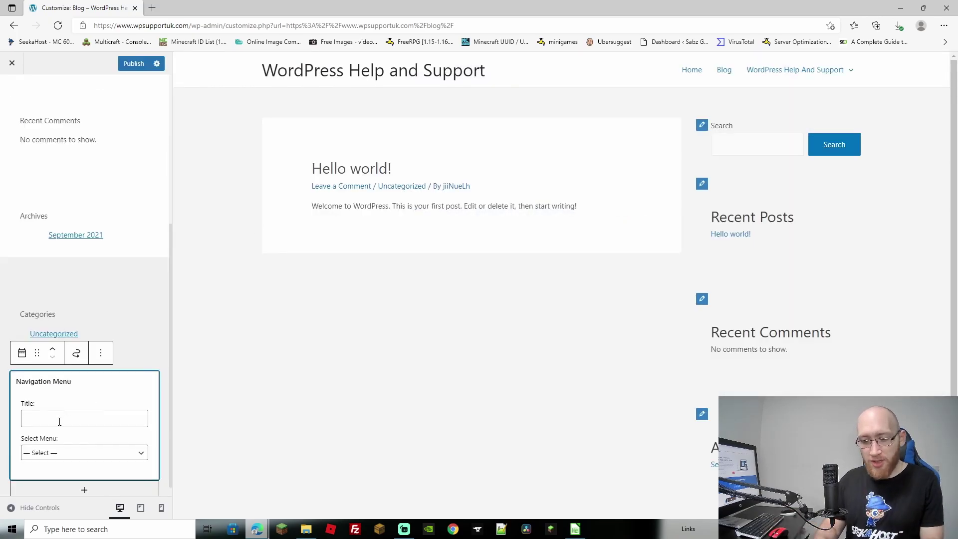
text(Menu 2)
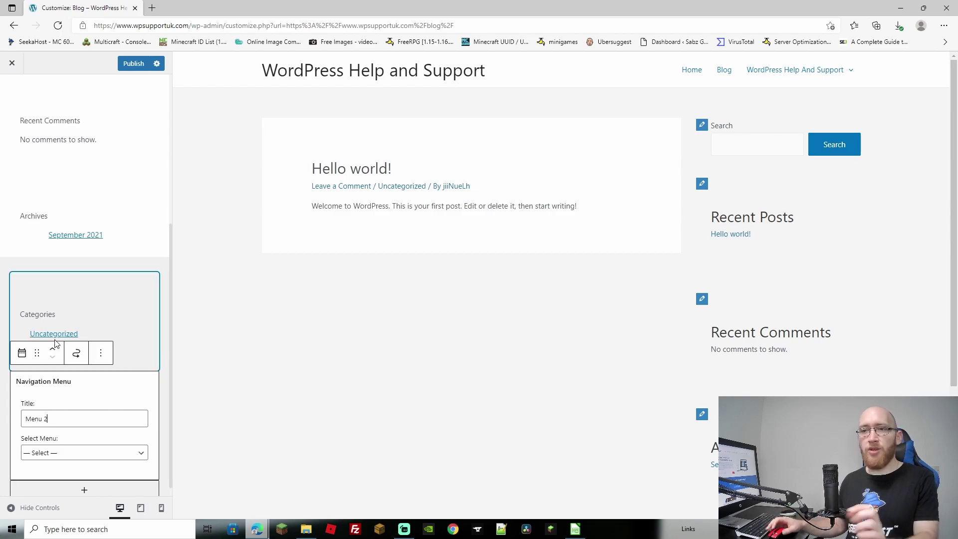
click(126, 455)
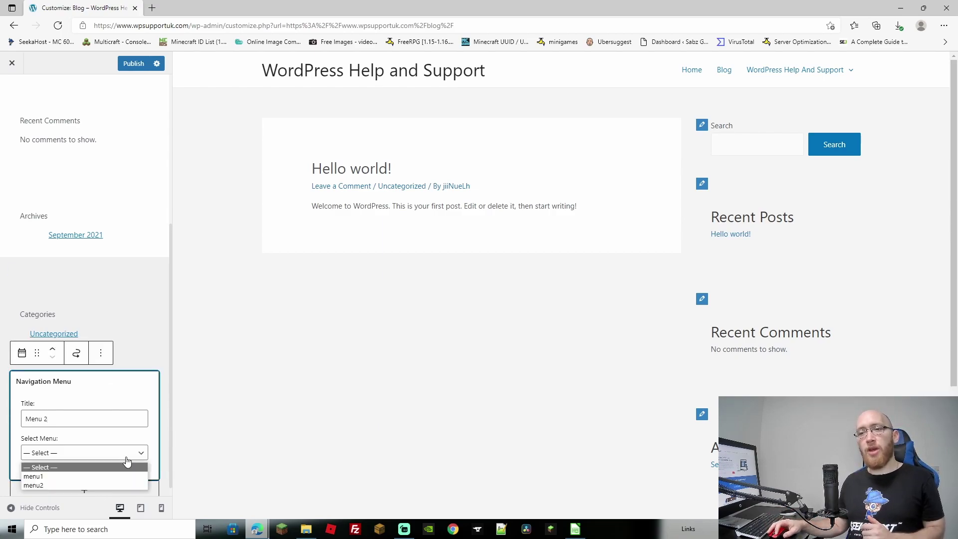
click(60, 485)
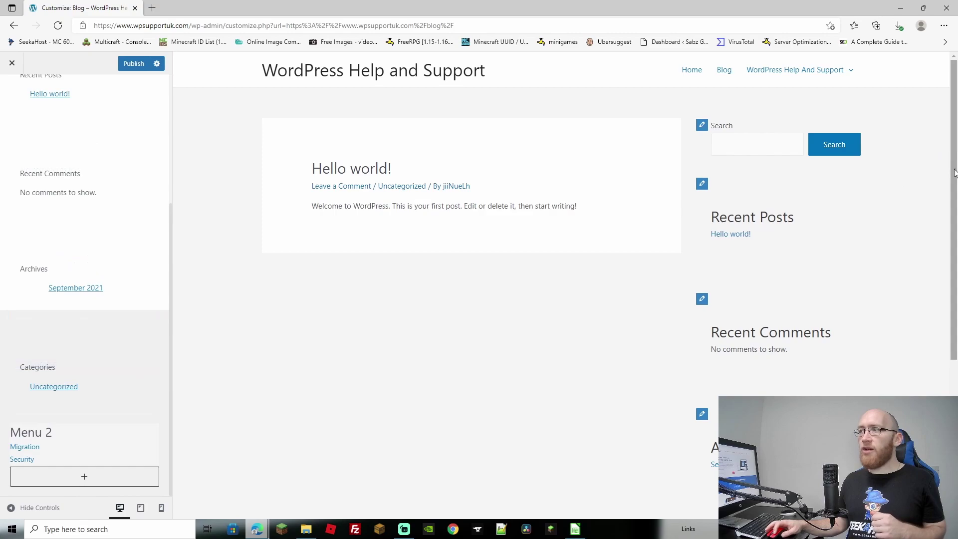
scroll(702, 457, down, 5)
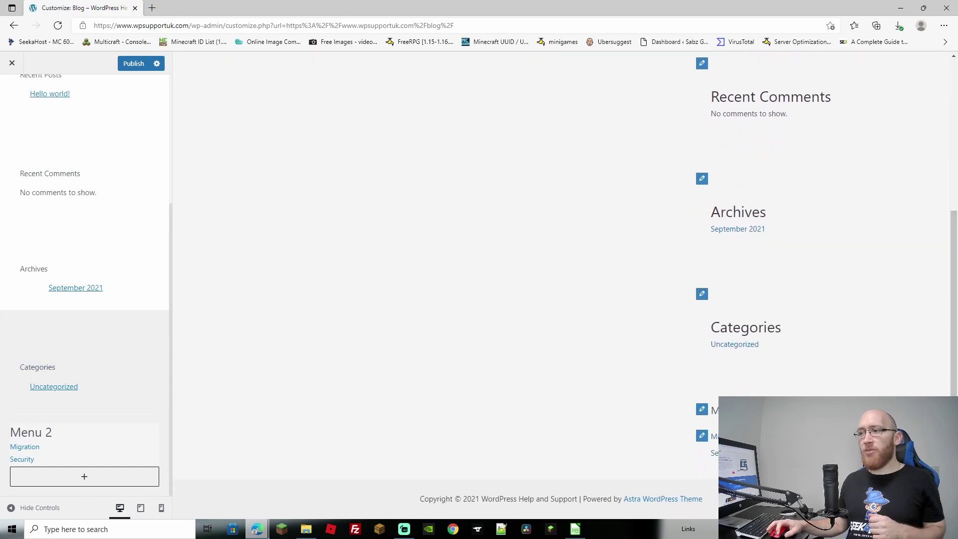